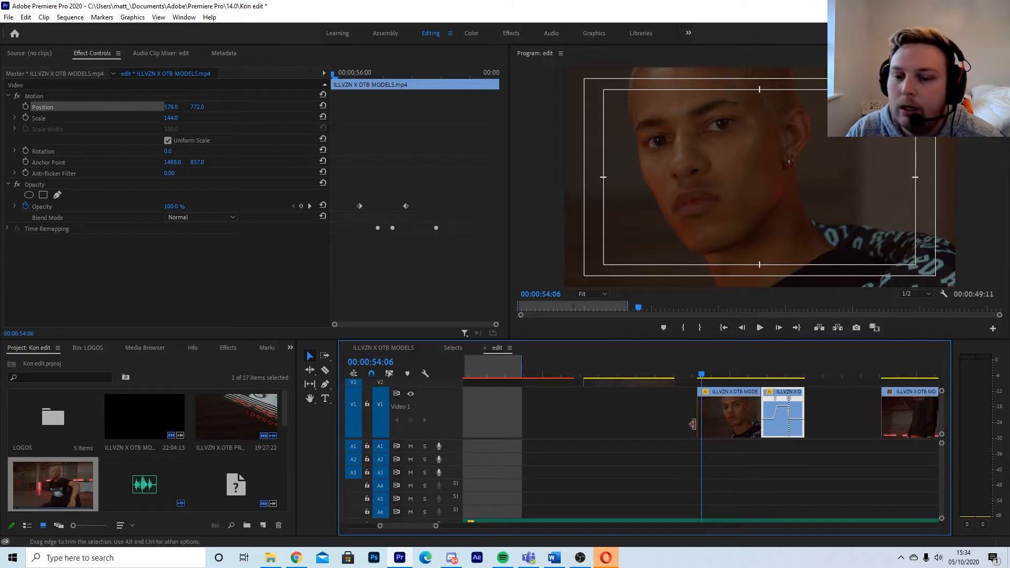
Remove the opacity keyframes from the short second clip on Video 1 and play back the result
click(724, 378)
drag(725, 379, 778, 376)
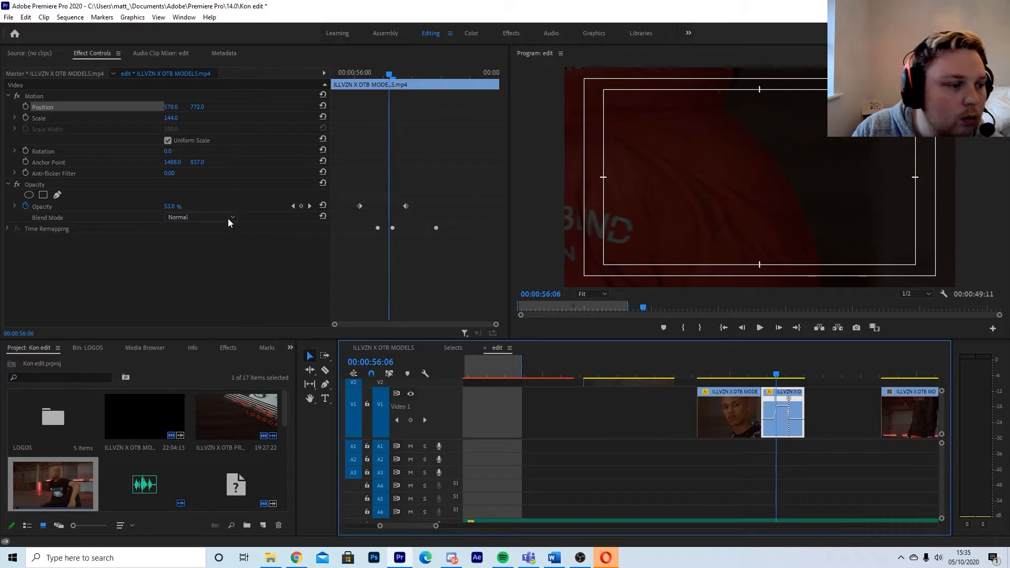
click(25, 206)
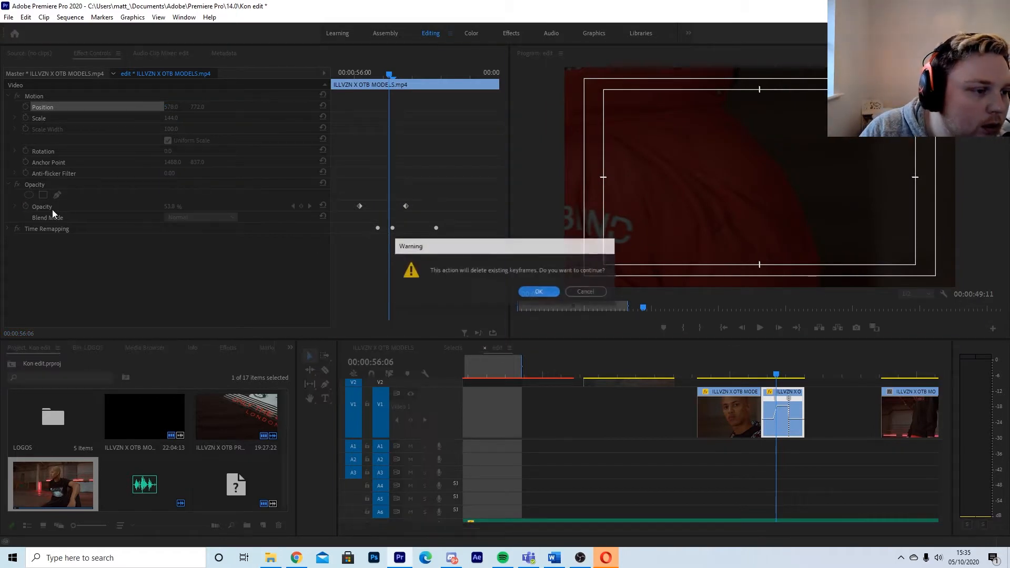
click(533, 296)
mouse_move(777, 375)
mouse_down()
mouse_move(765, 375)
mouse_move(796, 372)
mouse_move(771, 375)
mouse_up()
key(space)
key(space)
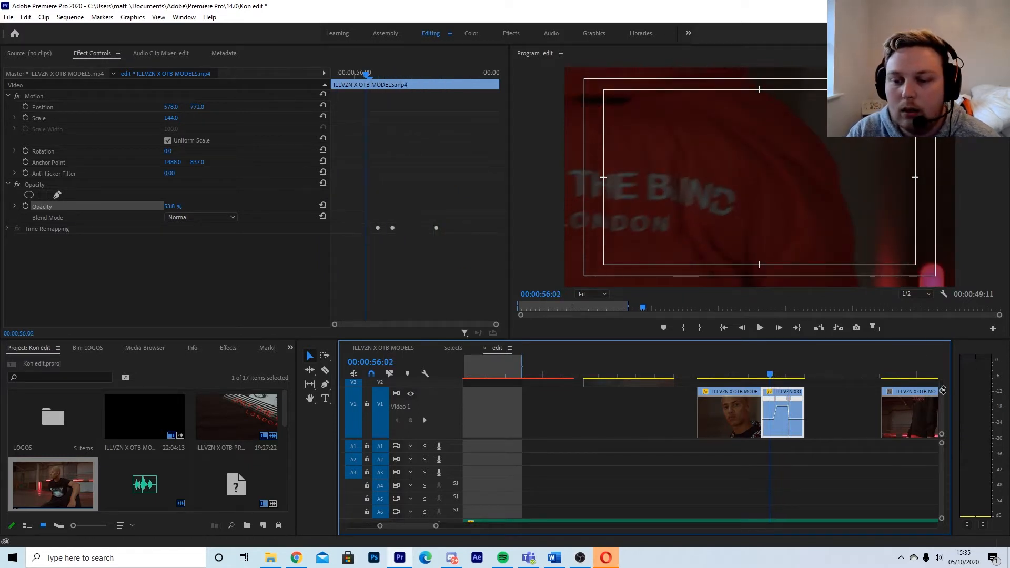
Move the short red-jacket clip straight up from Video 1 to Video 2 and preview it
drag(943, 390, 942, 386)
click(752, 366)
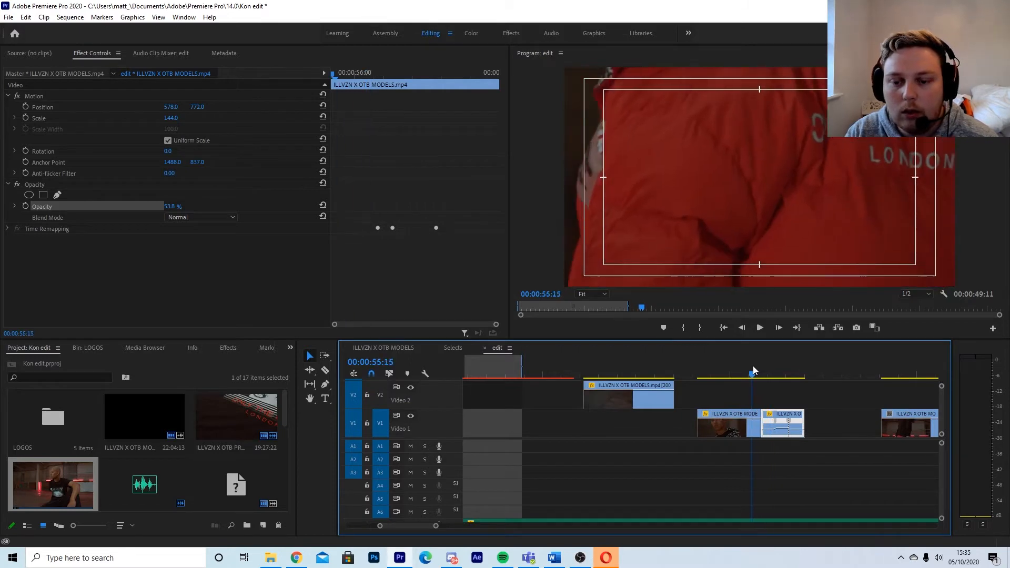
click(769, 375)
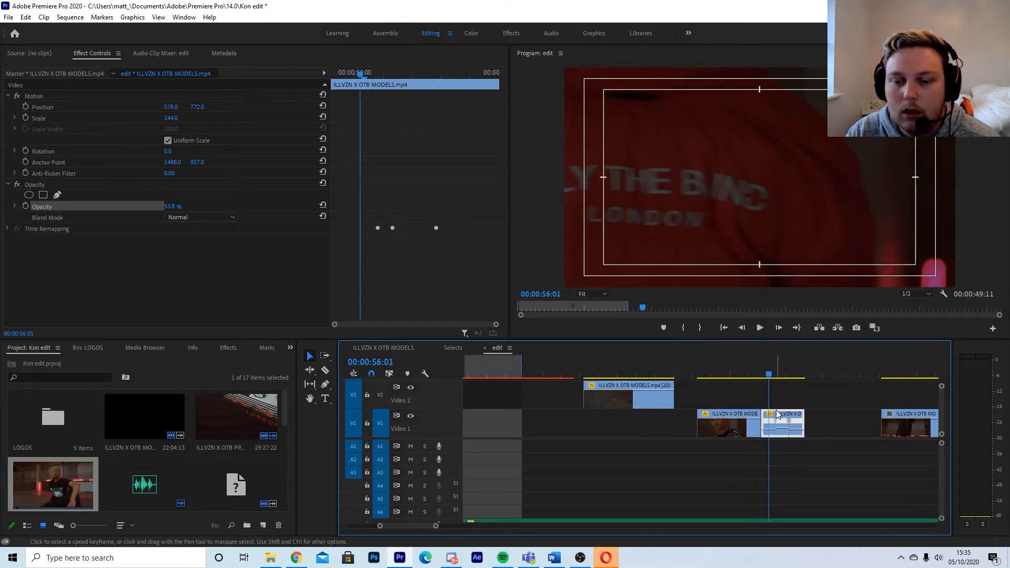
drag(778, 414, 747, 374)
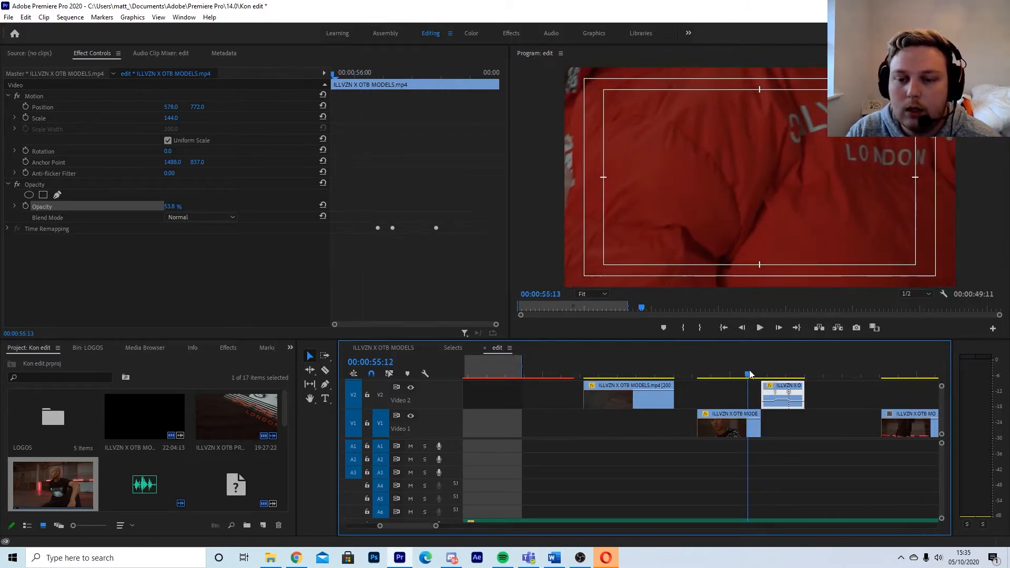
key(space)
key(space)
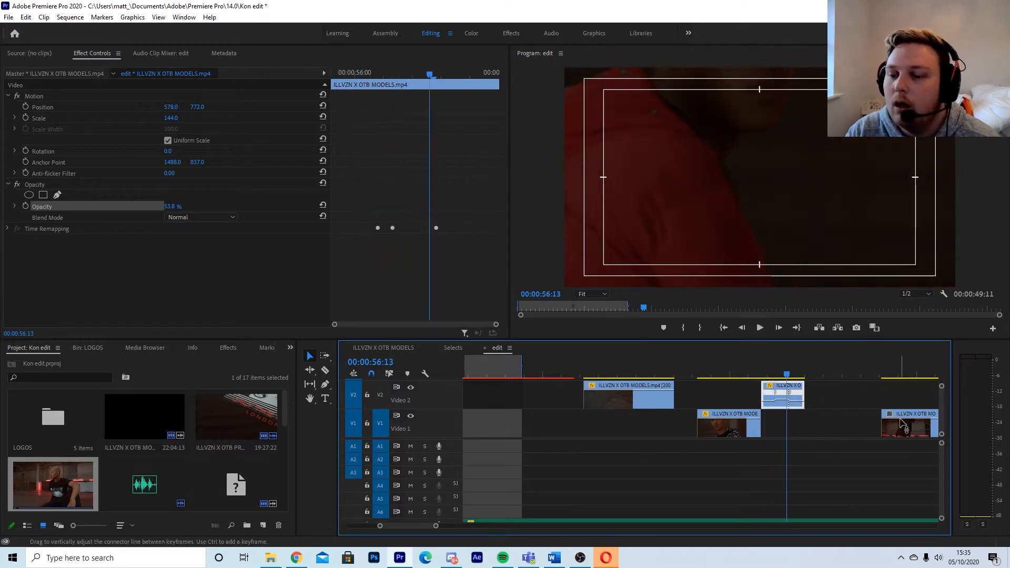
Move the dark hoodie clip on Video 1 beneath the Video 2 clip, directly after the first red-jacket clip, and preview the overlap
drag(902, 424, 860, 423)
drag(830, 374, 852, 374)
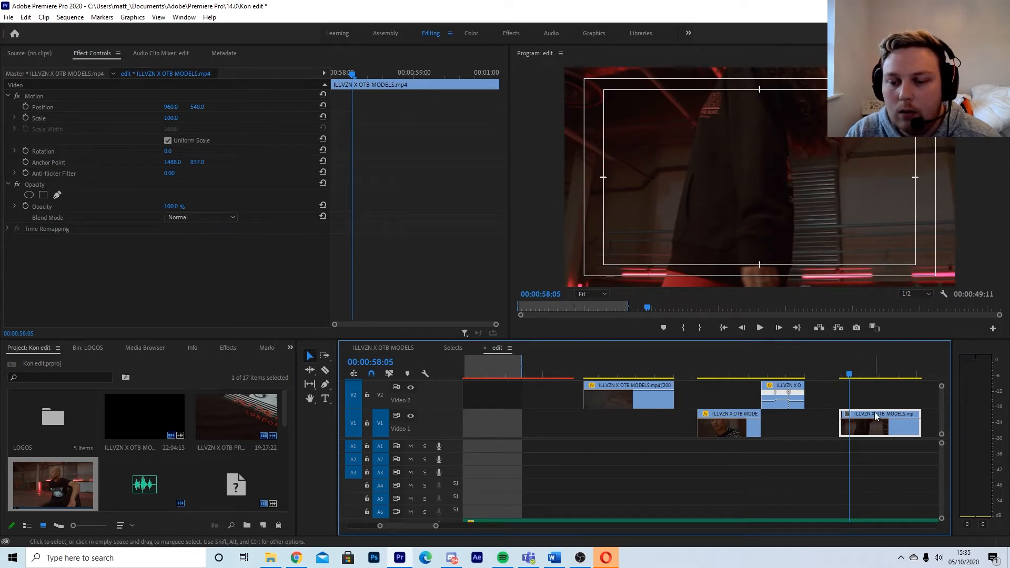
drag(873, 430, 797, 420)
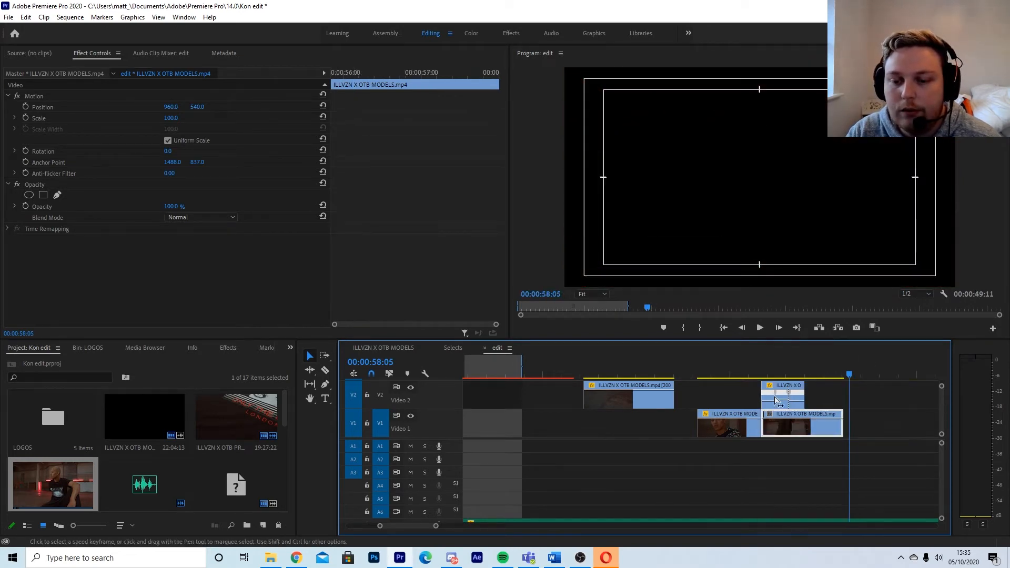
click(736, 374)
key(space)
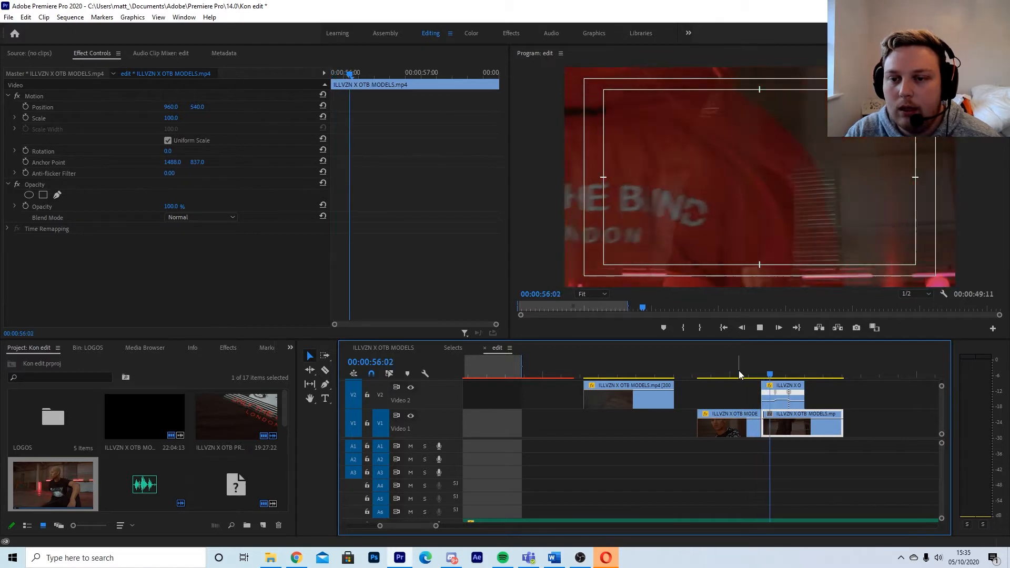
mouse_move(757, 369)
mouse_down()
mouse_move(770, 364)
mouse_move(745, 371)
mouse_up()
Set the opacity of the red-jacket clip on Video 2 to 100% and play through the overlap
click(782, 365)
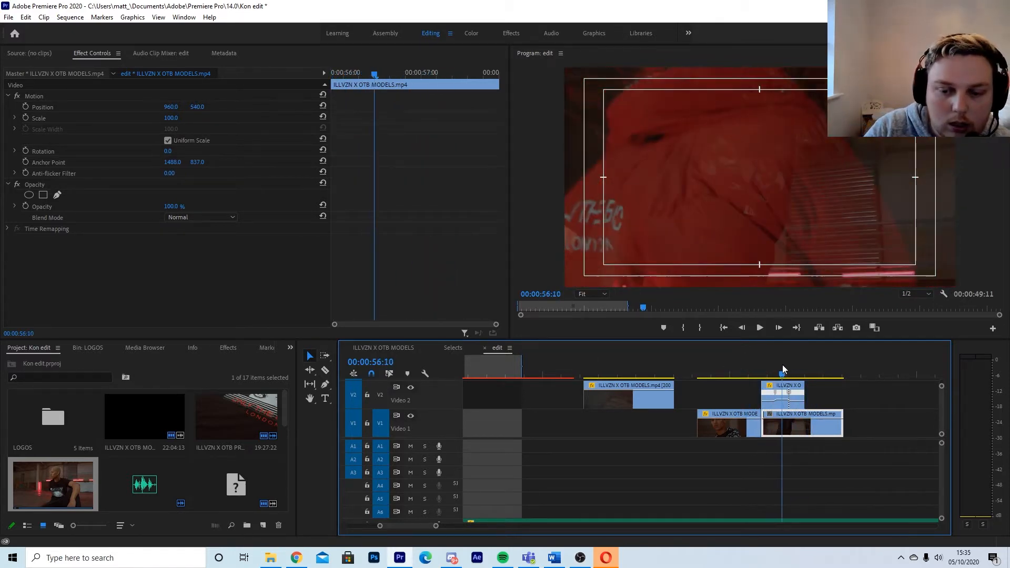
click(780, 389)
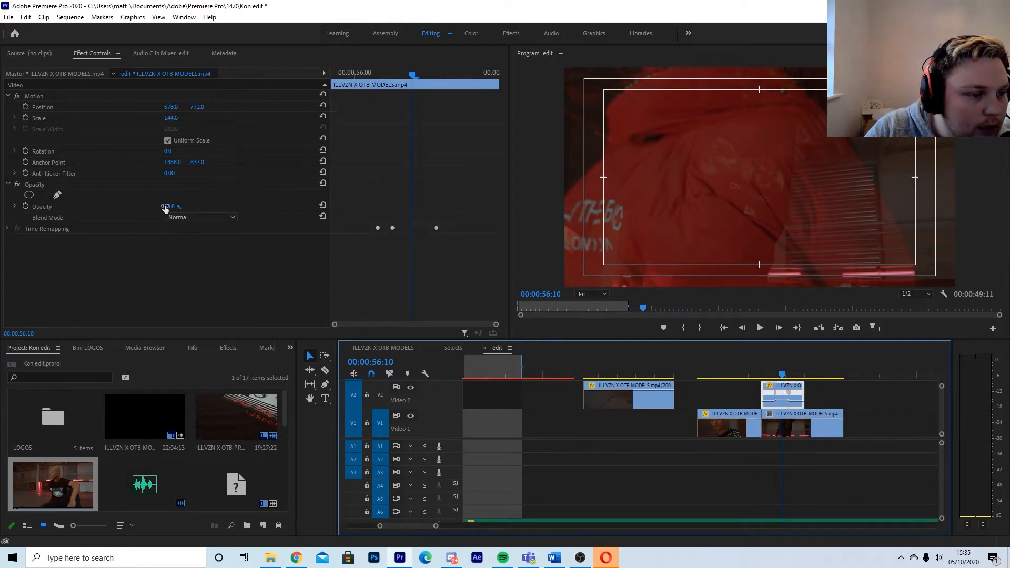
drag(166, 208, 186, 206)
click(770, 372)
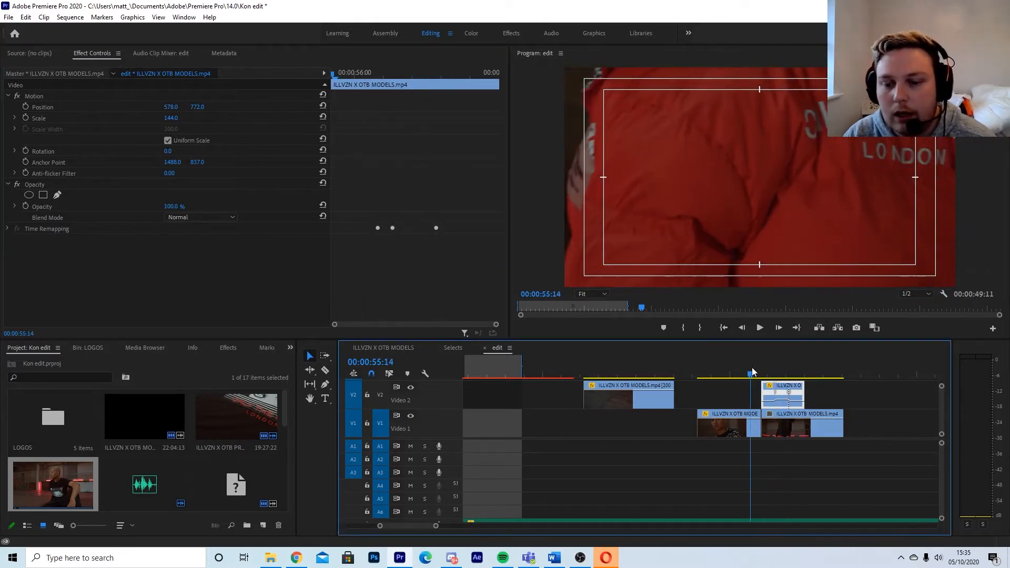
key(space)
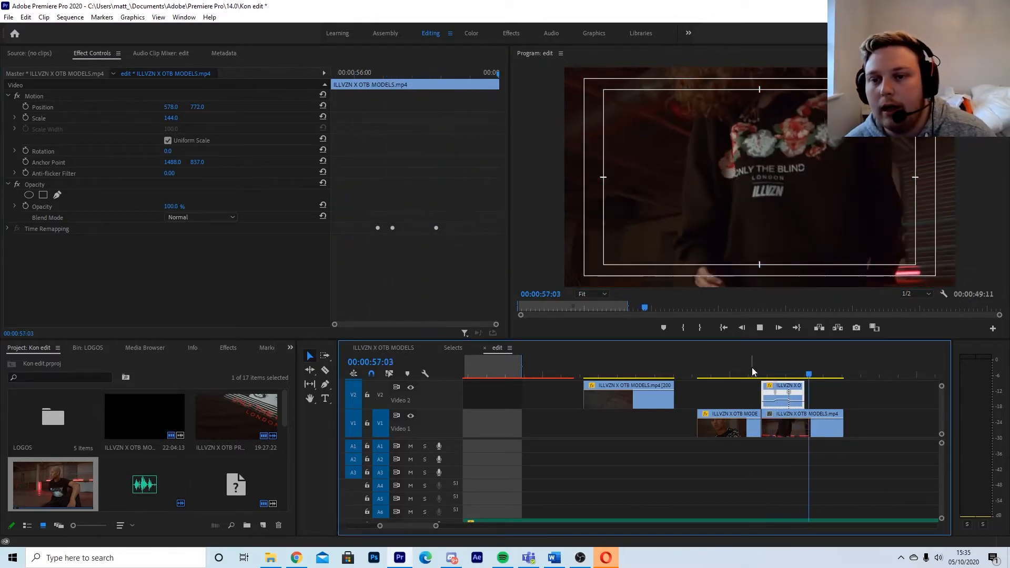
key(space)
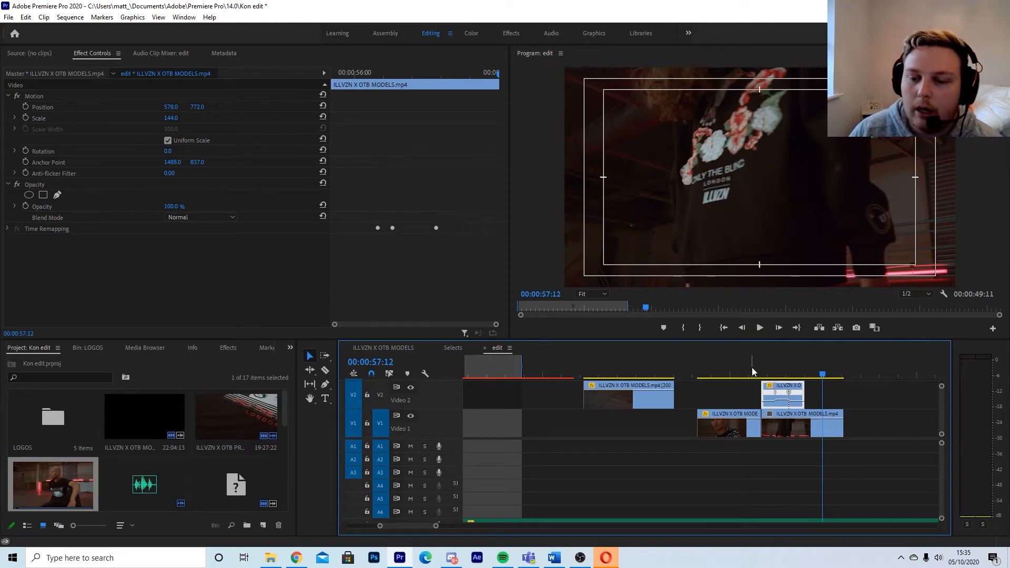
At 00:00:56:00, draw a closed freeform opacity mask around the red jacket on the Video 2 clip, following its curved edge
click(768, 367)
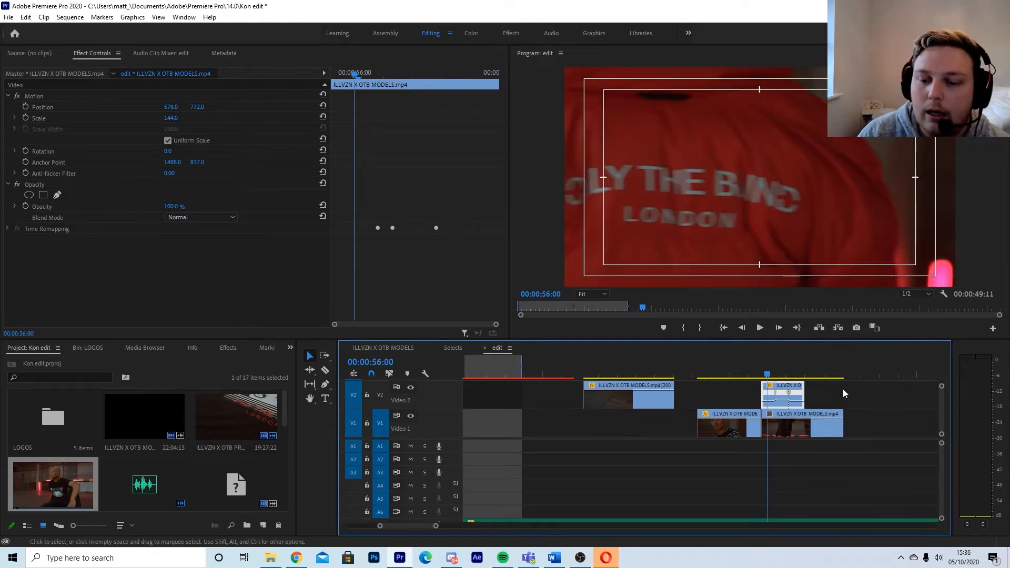
drag(843, 388, 761, 394)
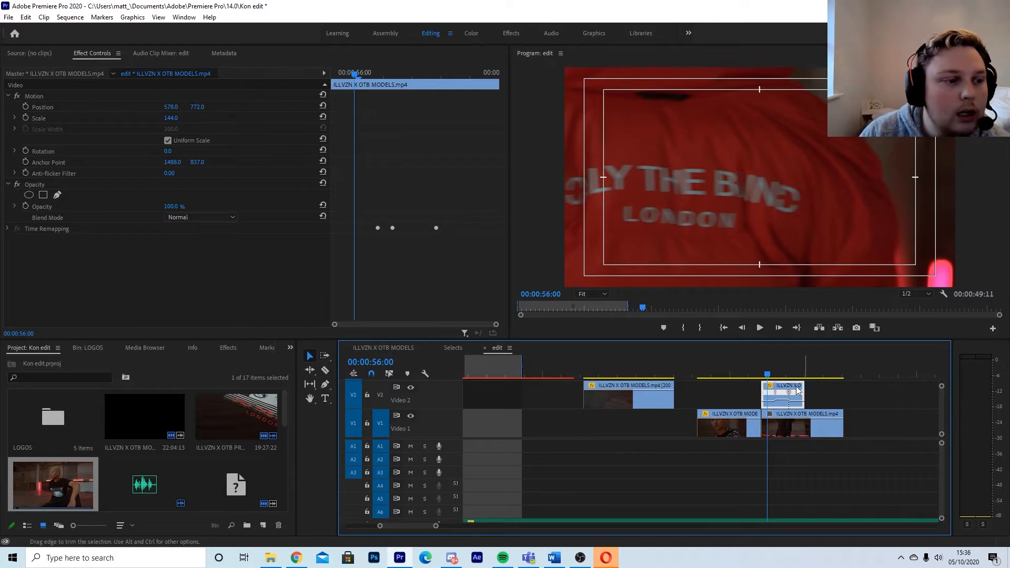
click(57, 195)
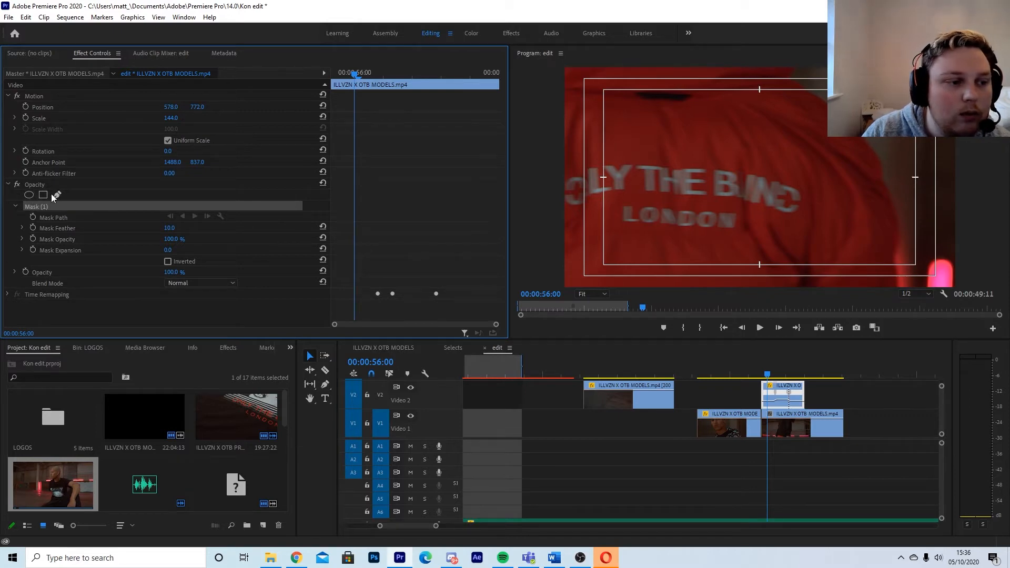
click(600, 293)
click(599, 331)
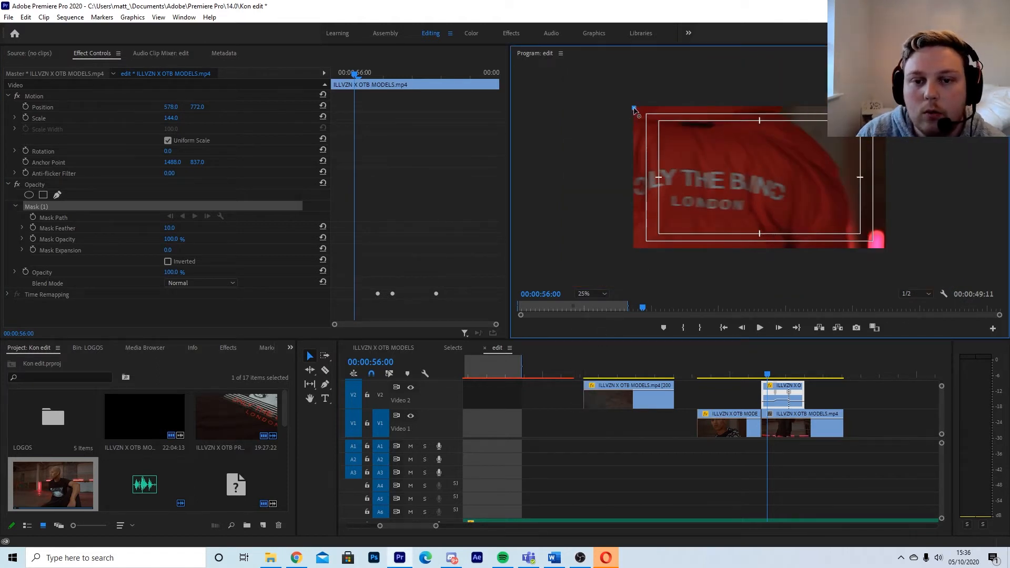
click(779, 105)
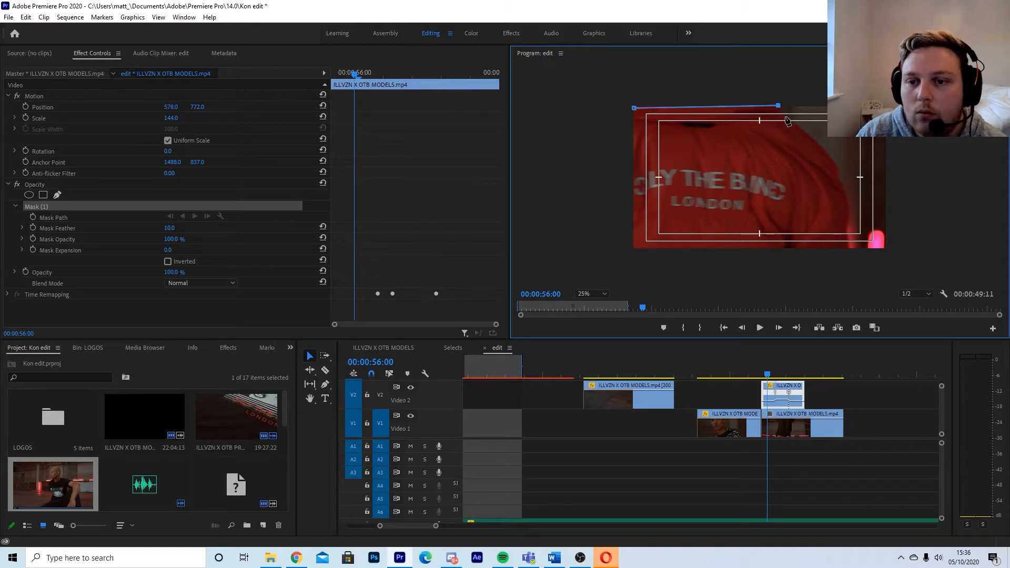
click(824, 148)
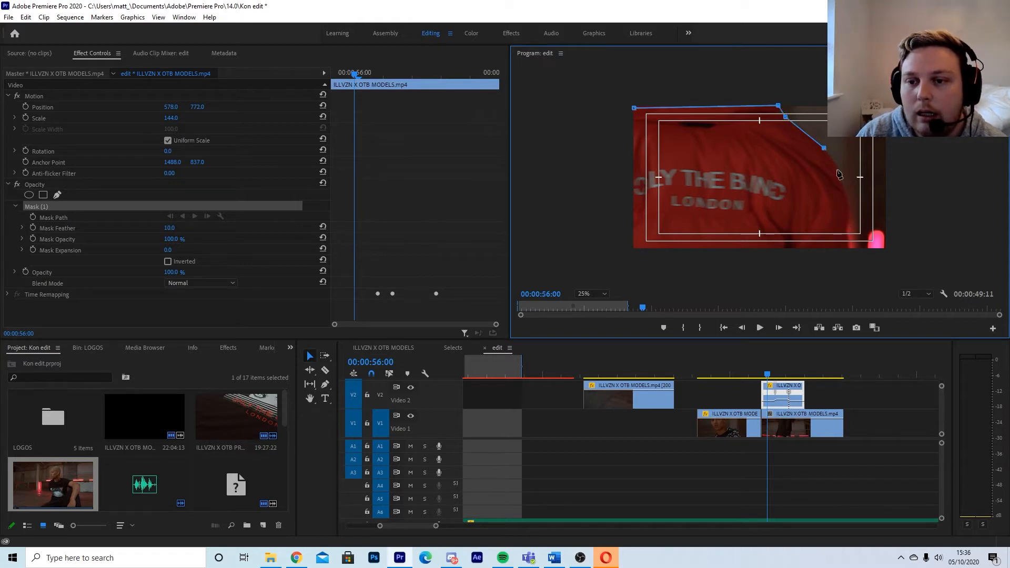
click(847, 213)
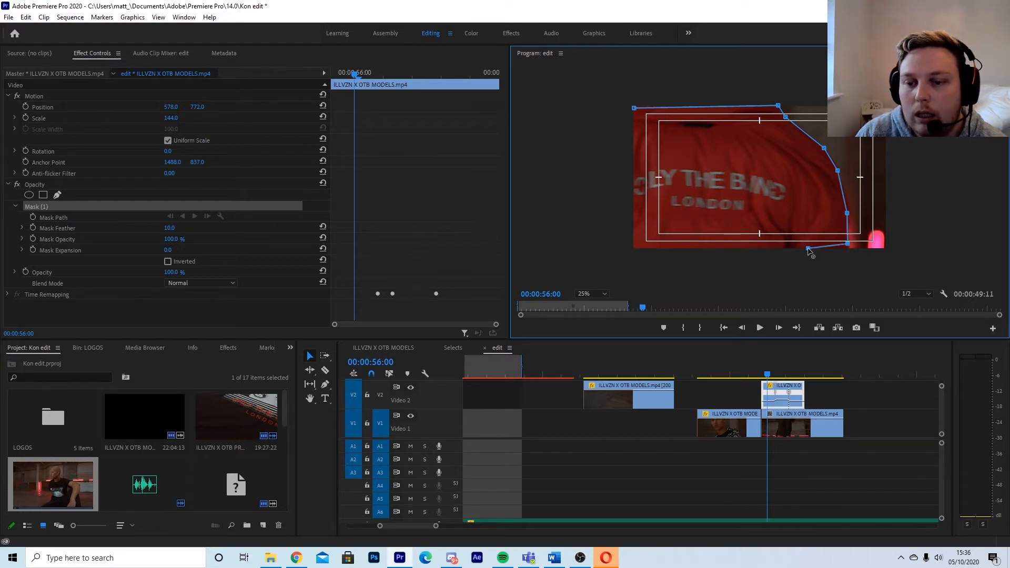
click(851, 261)
click(615, 256)
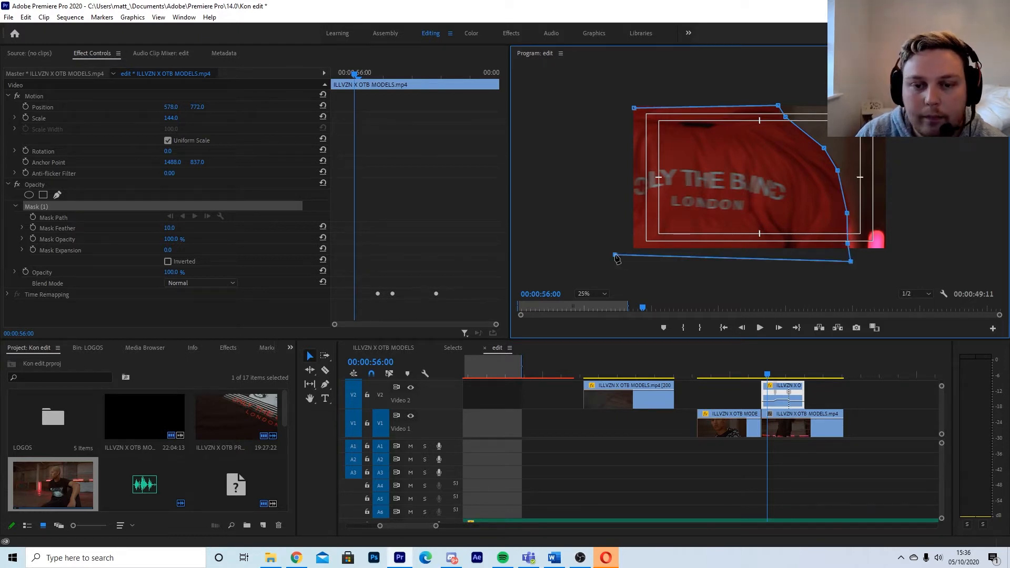
click(634, 109)
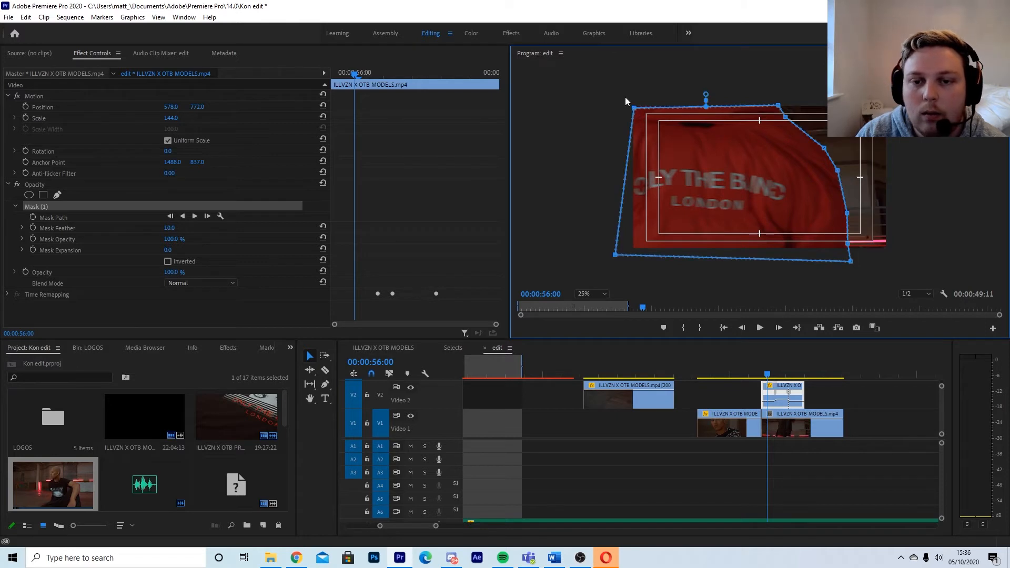
Pull the mask's two upper corner points outside the frame so the jacket's upper edge is fully covered
drag(634, 109, 626, 102)
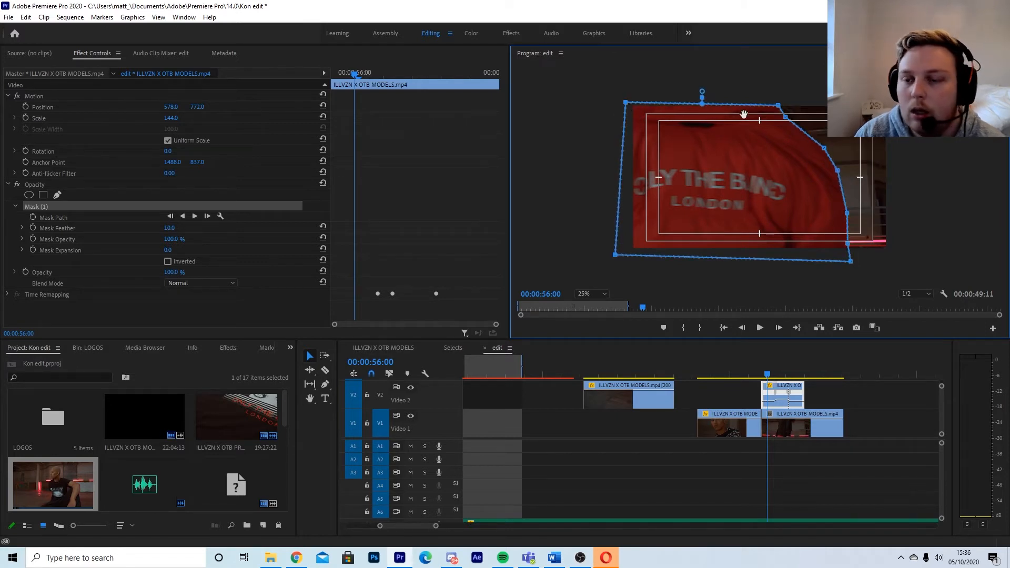
drag(771, 101, 770, 92)
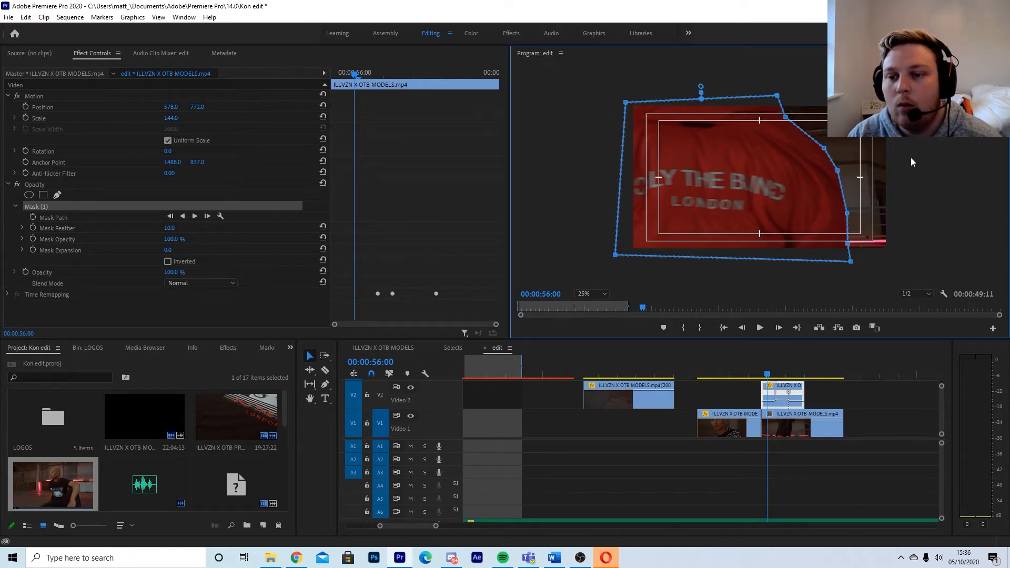
click(821, 388)
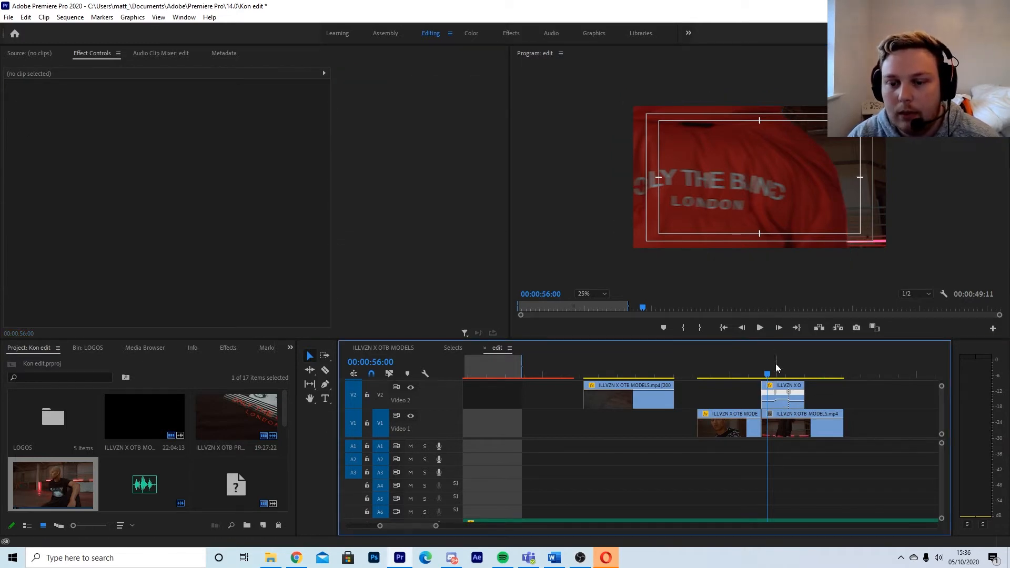
Start Mask Path keyframing at the beginning of the Video 2 clip, at 00:00:55:21
mouse_move(767, 375)
mouse_down()
mouse_move(788, 374)
mouse_move(761, 368)
mouse_up()
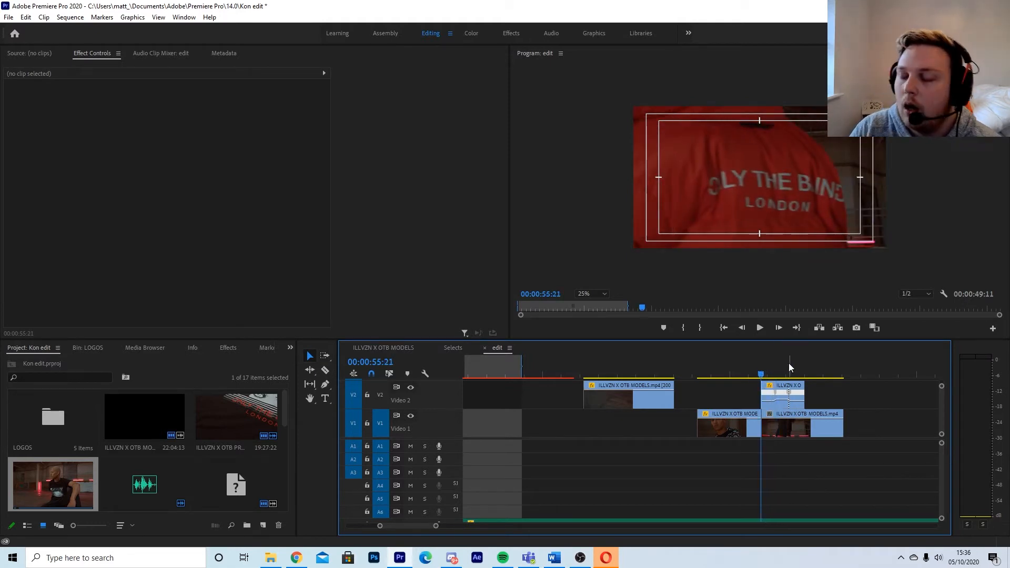
click(767, 385)
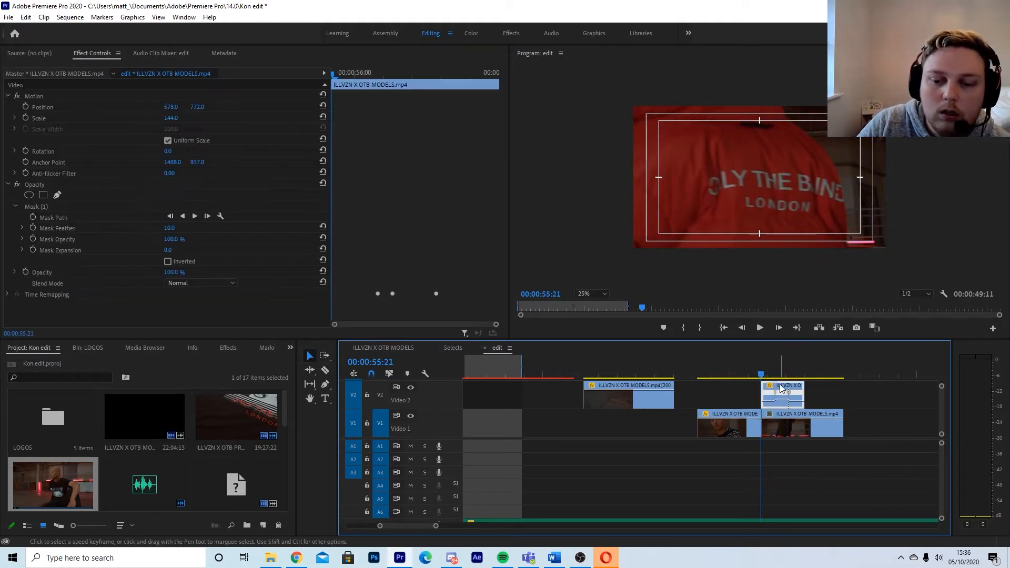
click(35, 219)
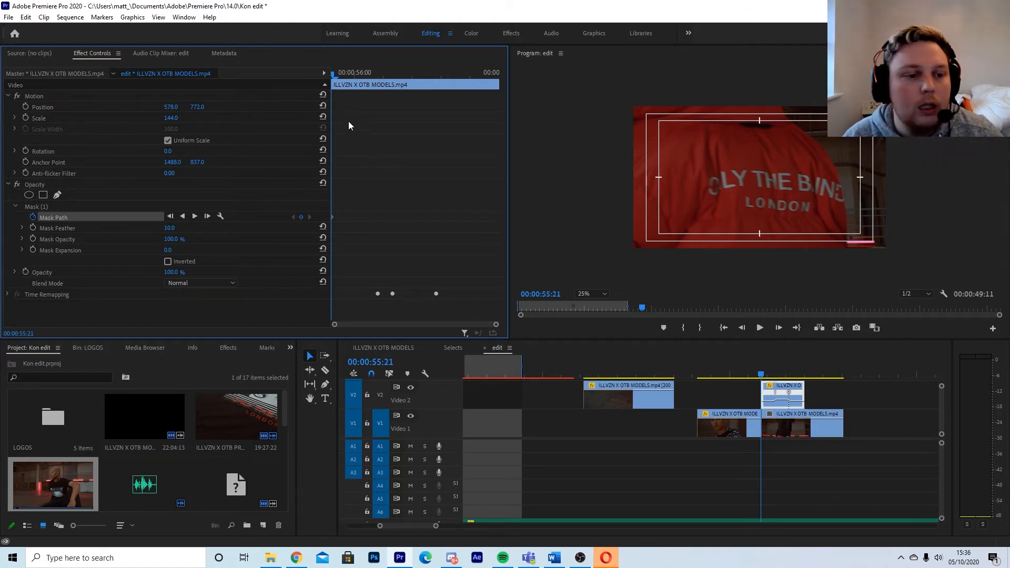
At 00:00:56:01, reshape the mask by moving its points inward to follow the jacket's curved edge
drag(334, 78, 363, 78)
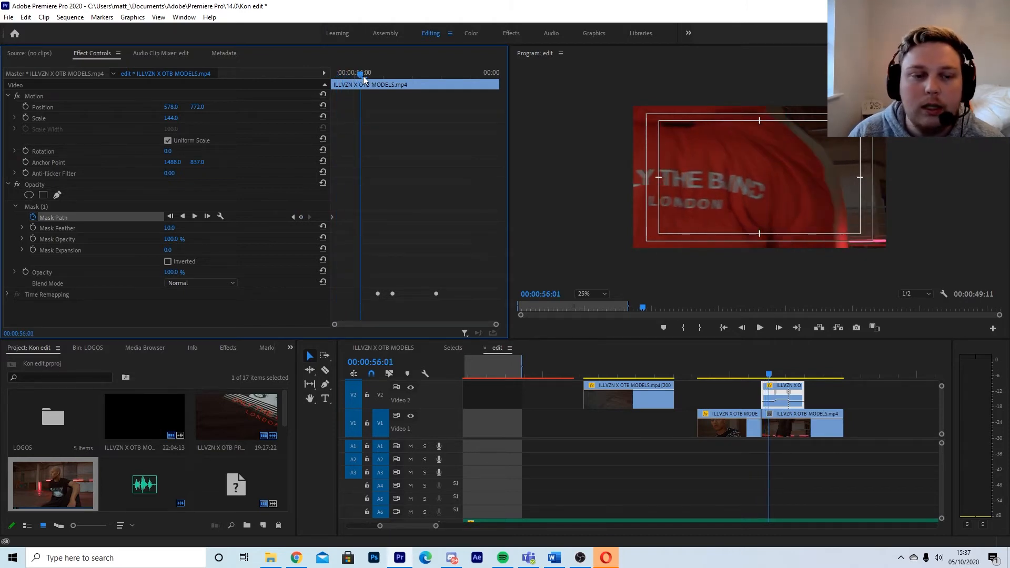
click(55, 208)
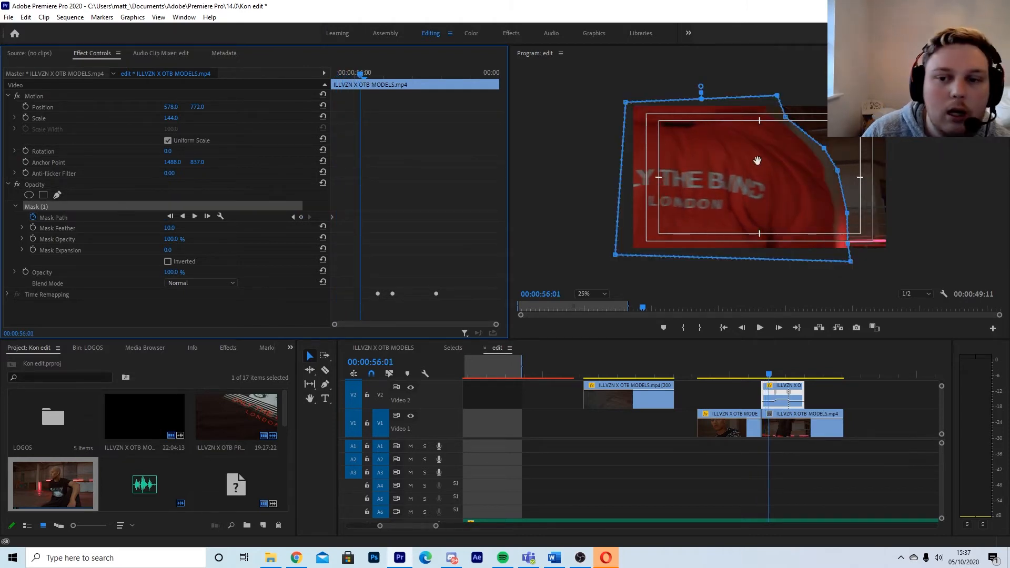
drag(777, 96, 754, 100)
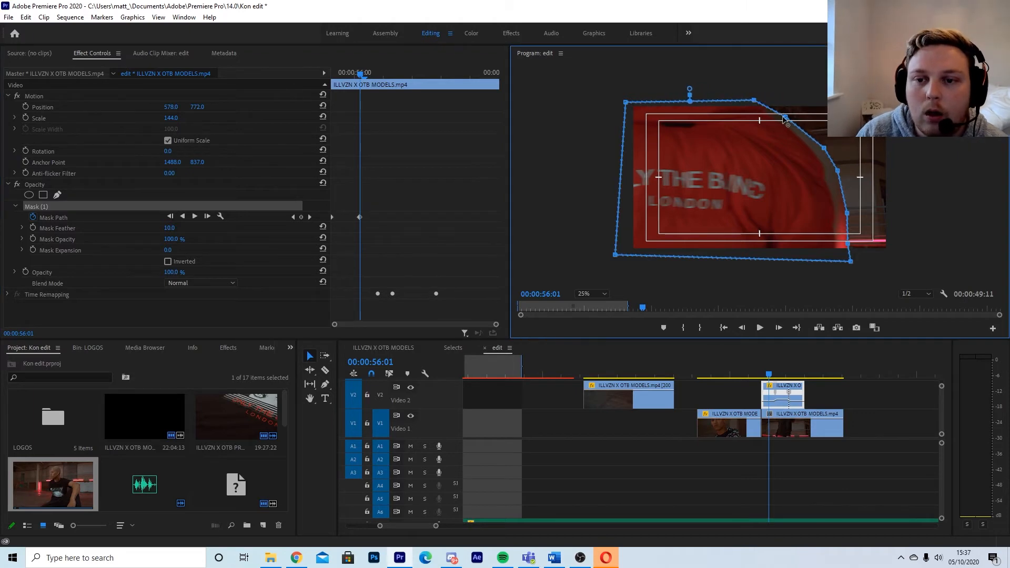
click(779, 123)
drag(824, 149, 825, 173)
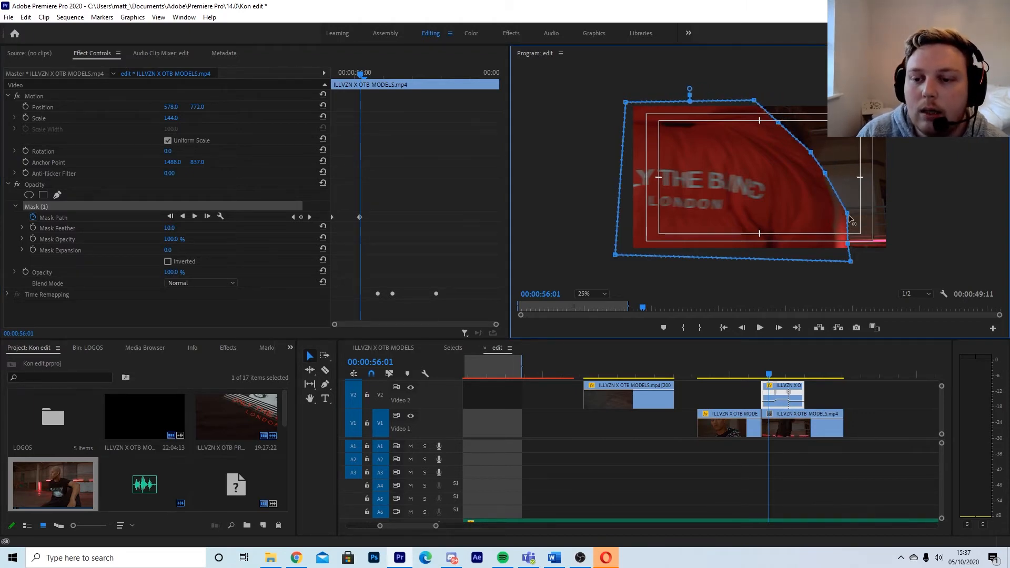
drag(848, 215, 837, 262)
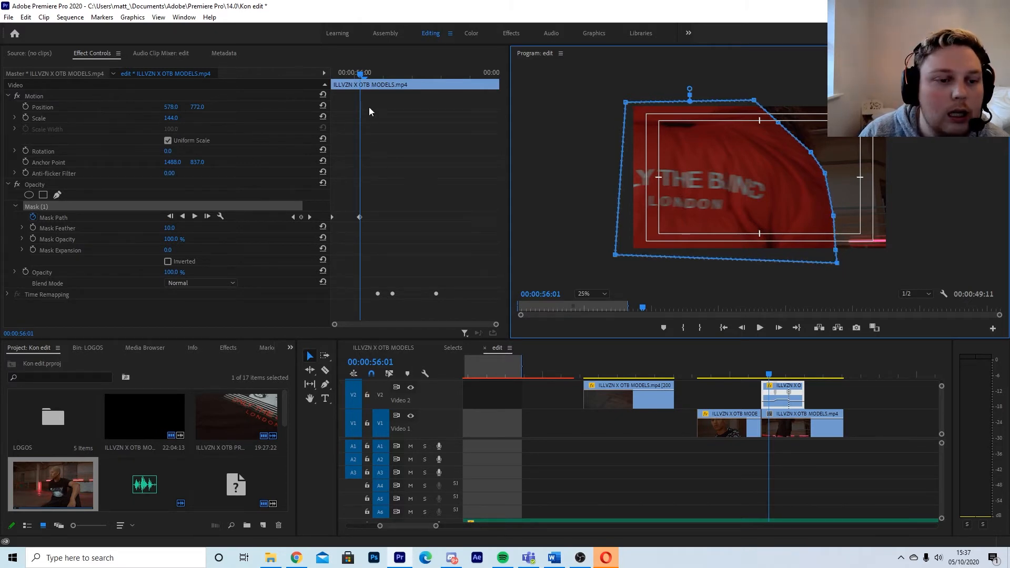
At 00:00:56:05, reshape the mask by moving its edge and lower corner points inward to follow the jacket's outline
drag(360, 77, 382, 82)
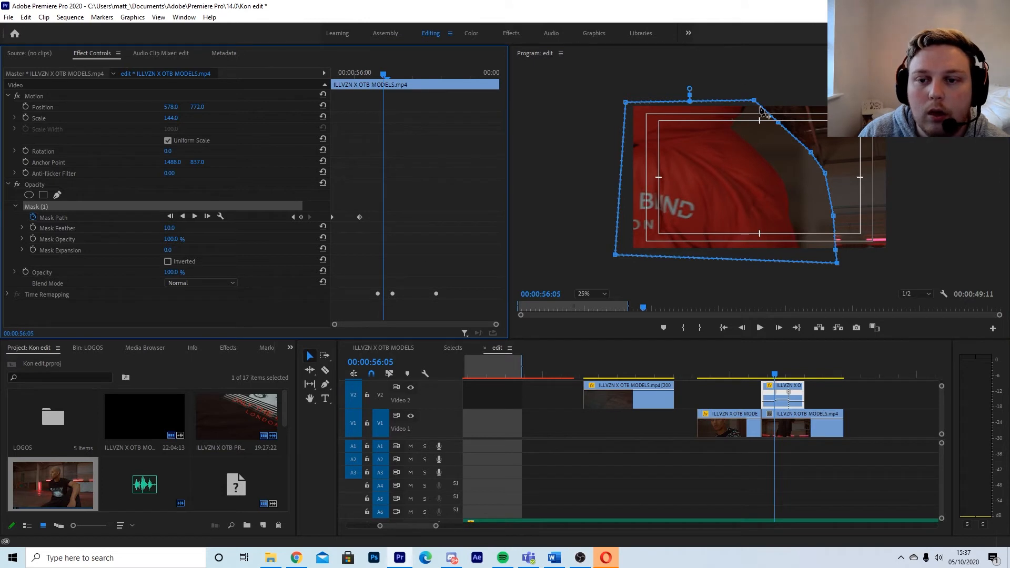
drag(755, 101, 732, 103)
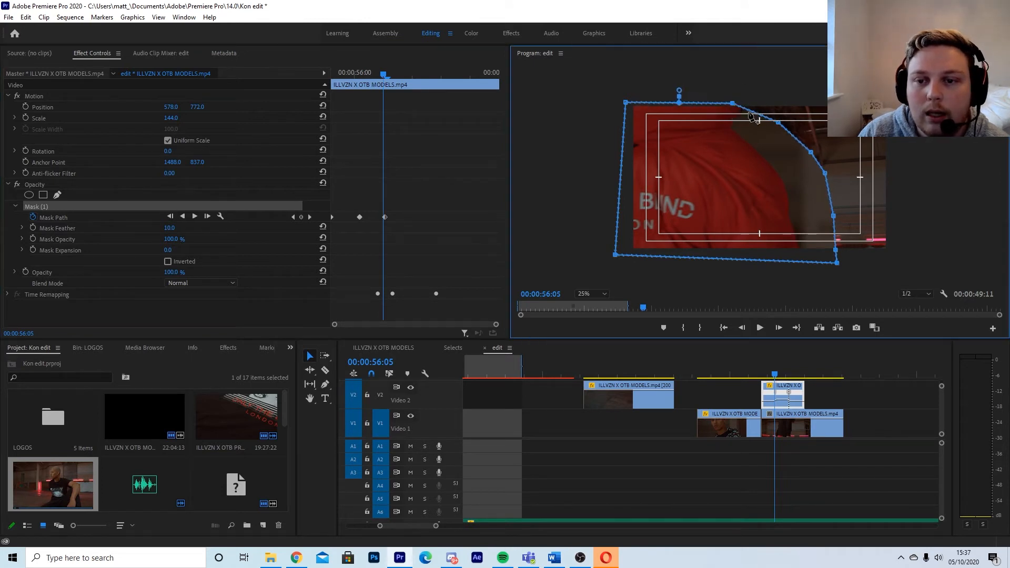
drag(780, 127, 742, 114)
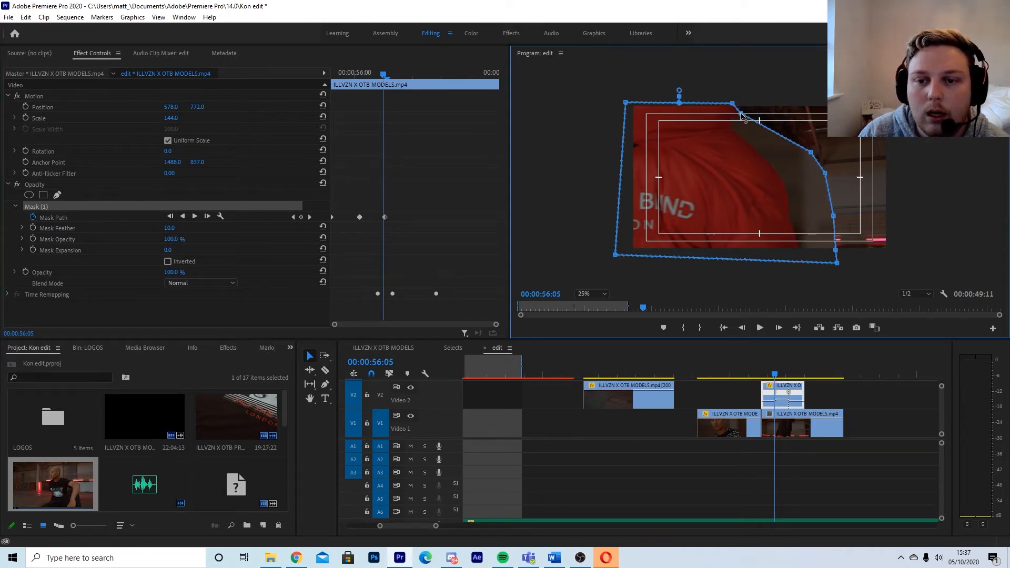
drag(810, 153, 727, 125)
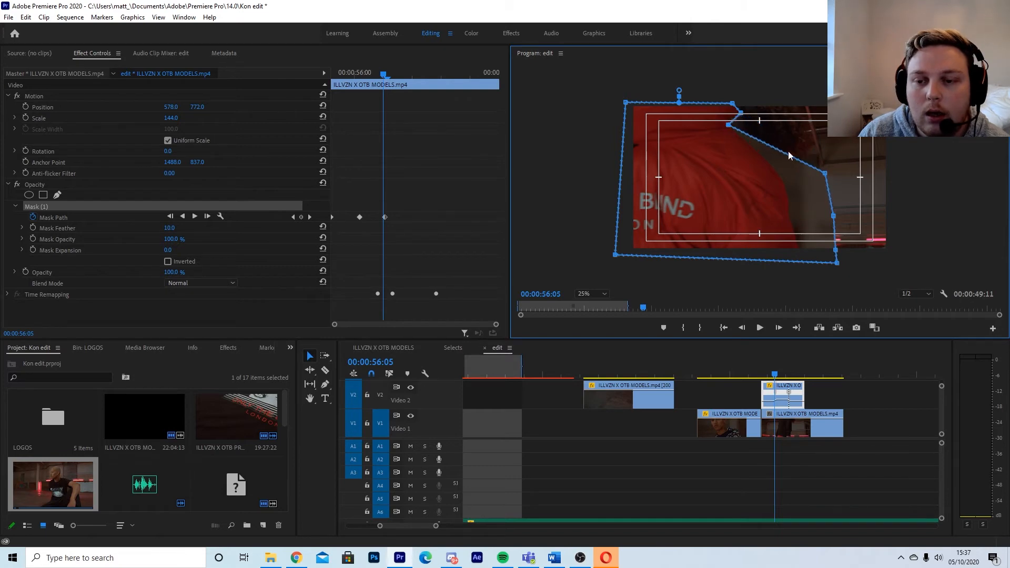
drag(826, 173, 766, 162)
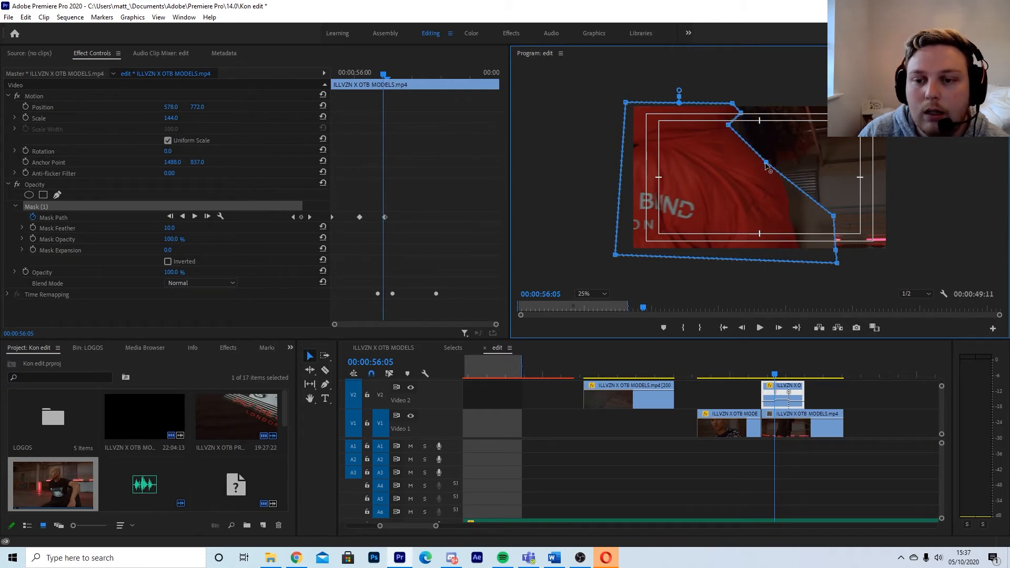
drag(832, 220, 786, 205)
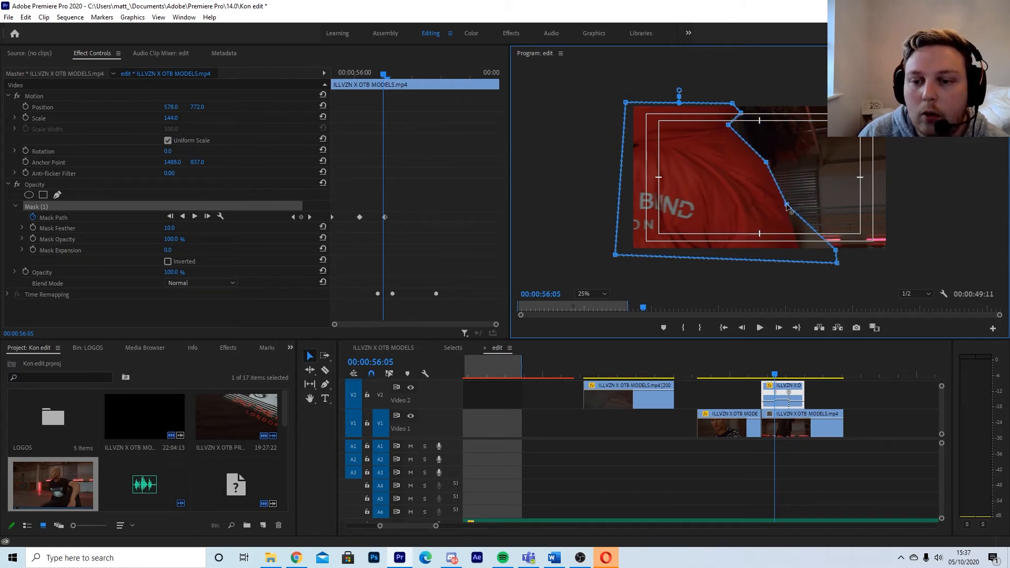
drag(837, 251, 807, 266)
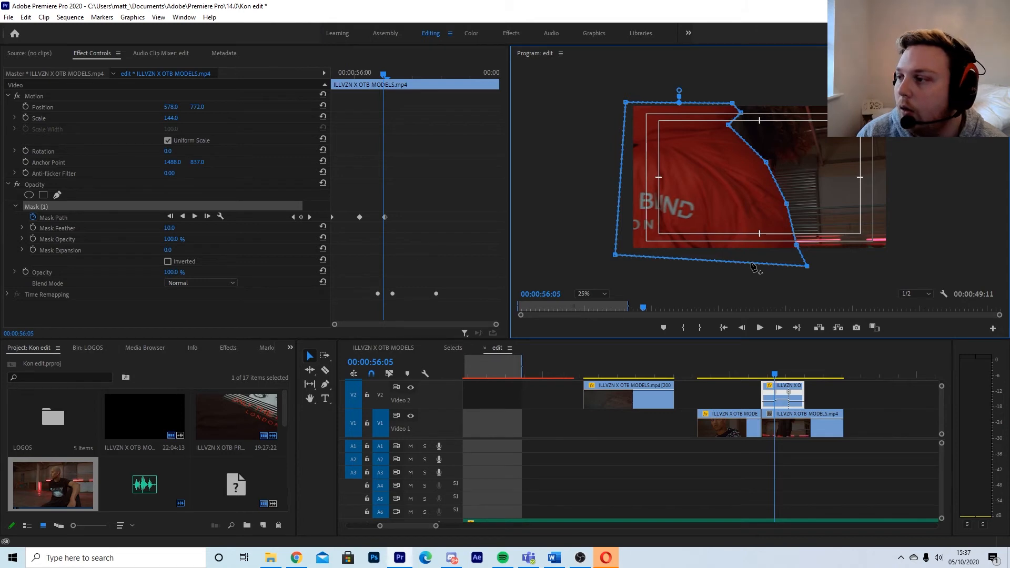
At 00:00:56:13, reshape the mask to the jacket's receding edge, and play the clip from its start to check the reveal
drag(386, 76, 431, 86)
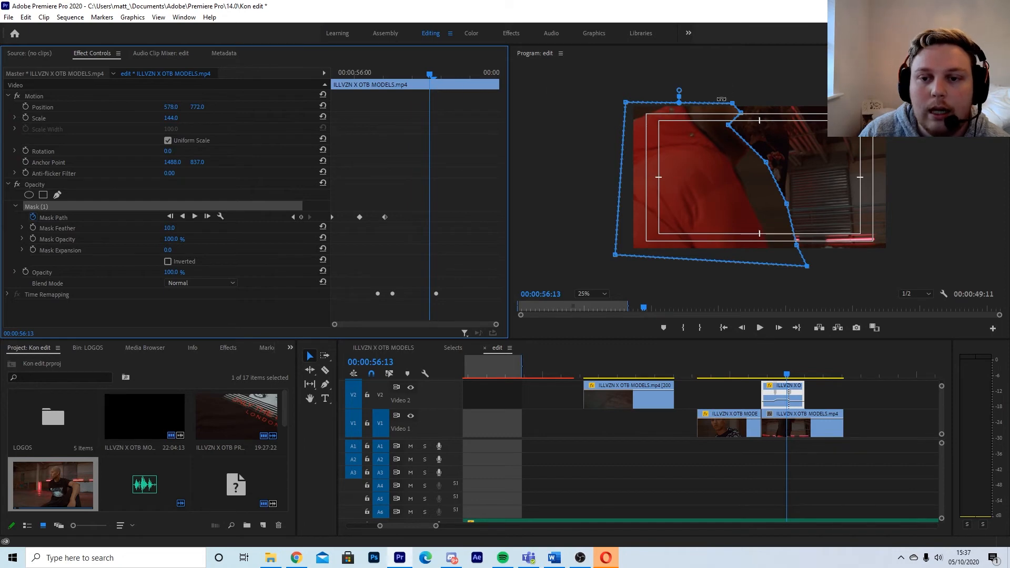
drag(733, 104, 783, 263)
click(682, 108)
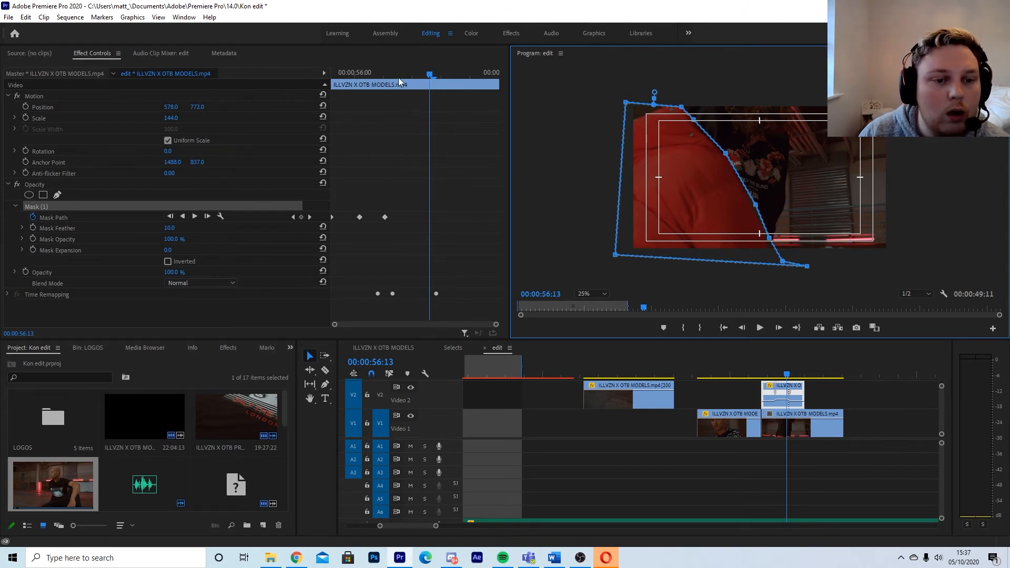
click(301, 218)
drag(390, 75, 309, 84)
key(space)
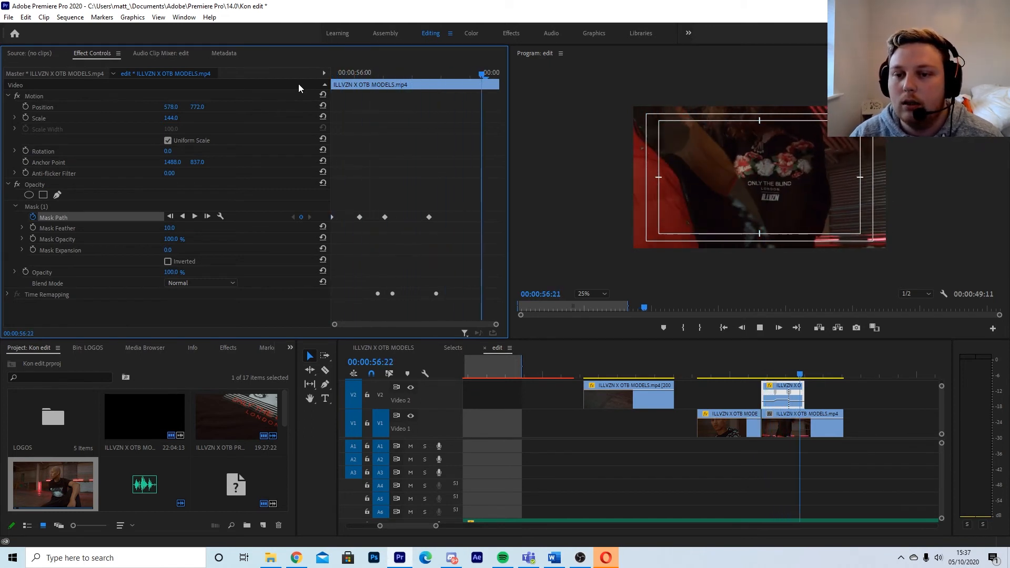
Keyframe the clip's Position from 578, 772 at its start to -655, 772 at 00:00:56:08, and play back the slide
drag(486, 78, 400, 96)
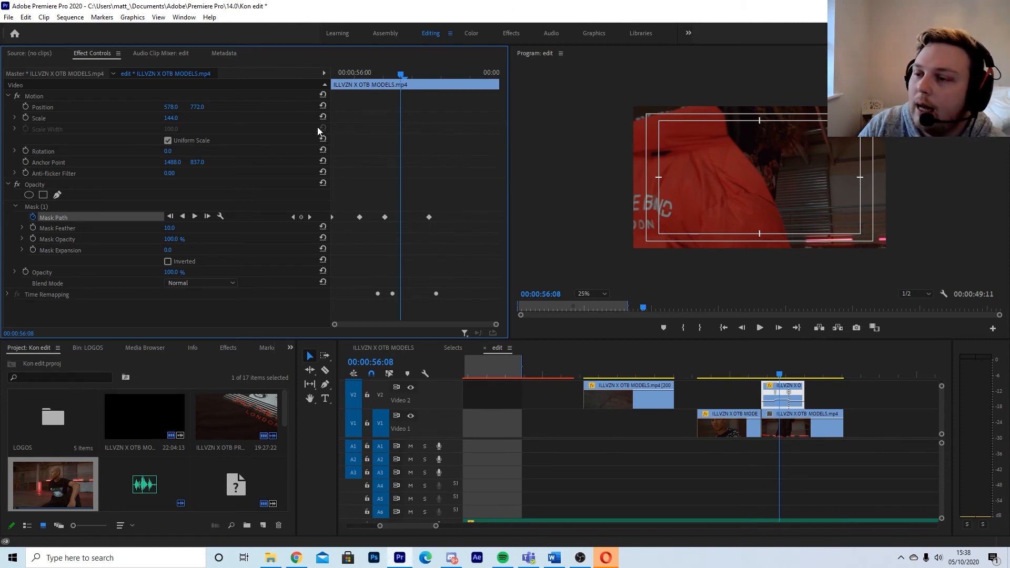
click(26, 106)
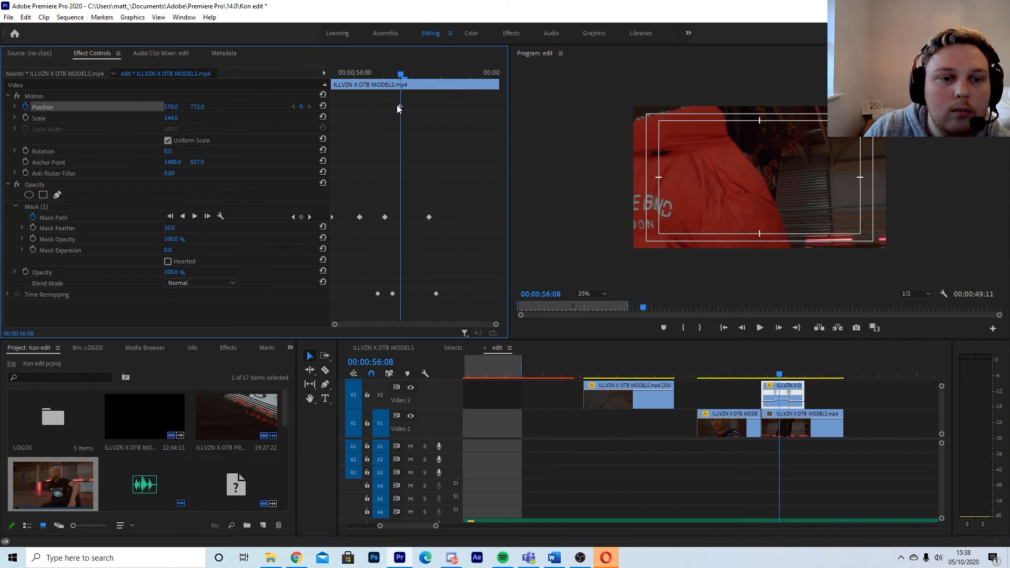
drag(400, 107, 333, 111)
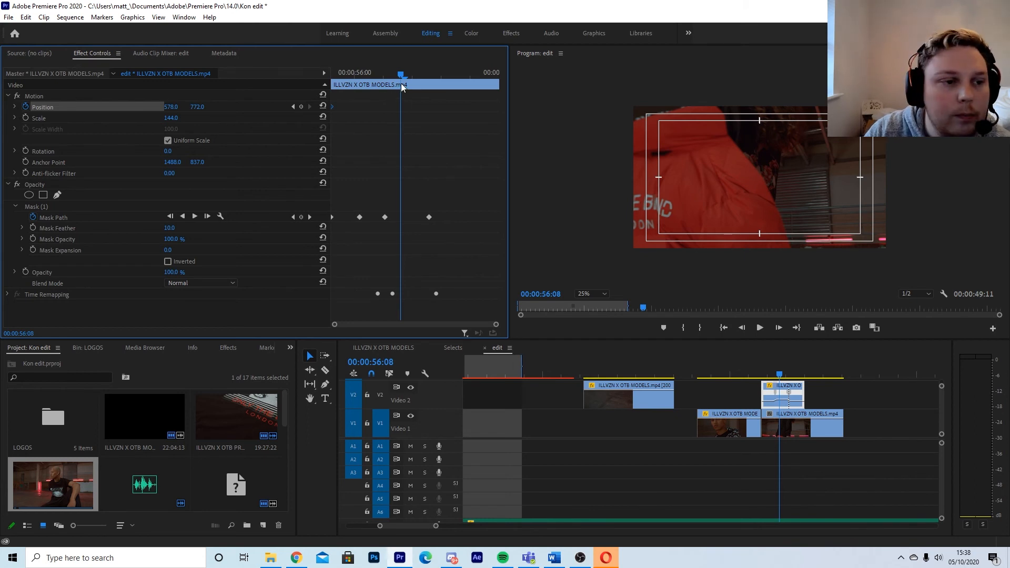
drag(175, 106, 121, 107)
drag(405, 76, 311, 82)
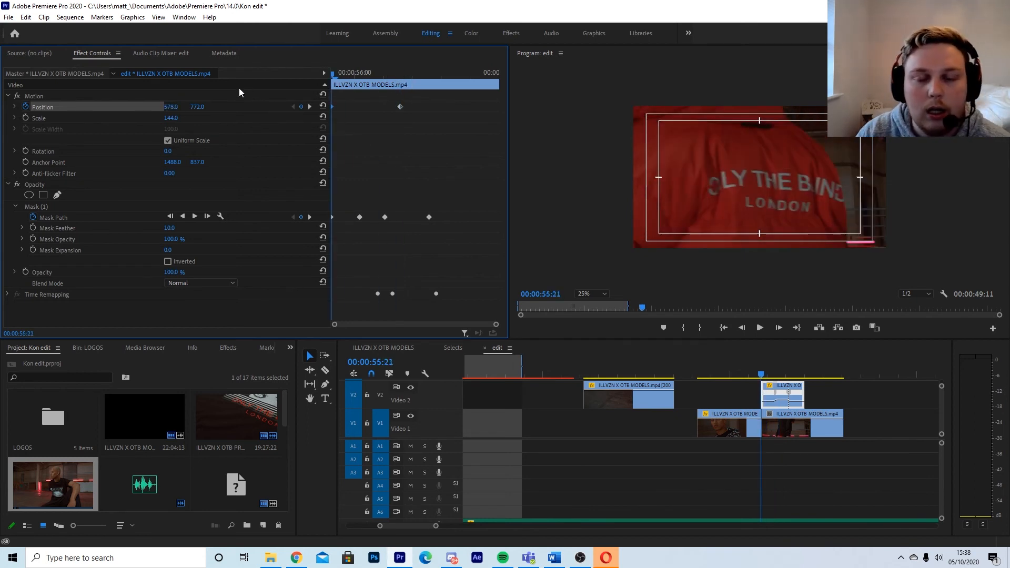
key(space)
key(space)
Set the mask's feather to 92 and play the clip from its start to check the softened edge
drag(402, 73, 417, 93)
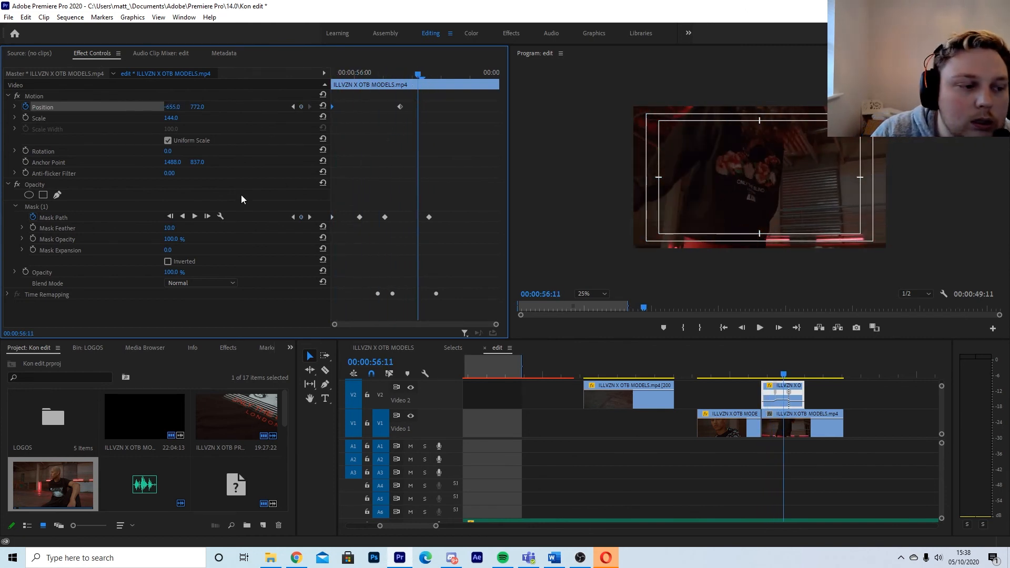
drag(169, 227, 212, 228)
drag(361, 78, 280, 84)
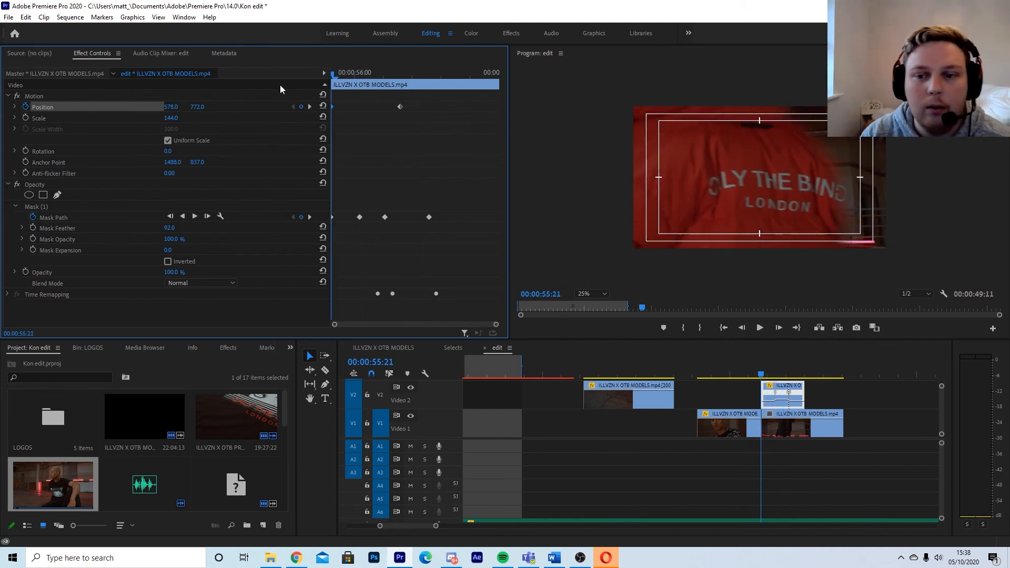
key(space)
key(space)
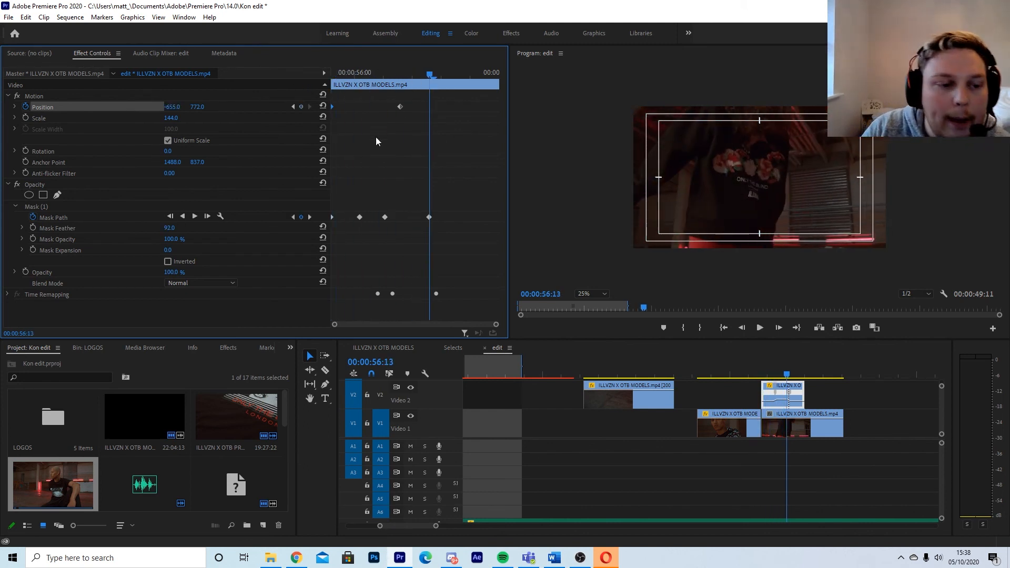
Keyframe the clip's Opacity from 100% just before the third Mask Path keyframe to 0% at 00:00:56:13, and play the whole transition
click(25, 271)
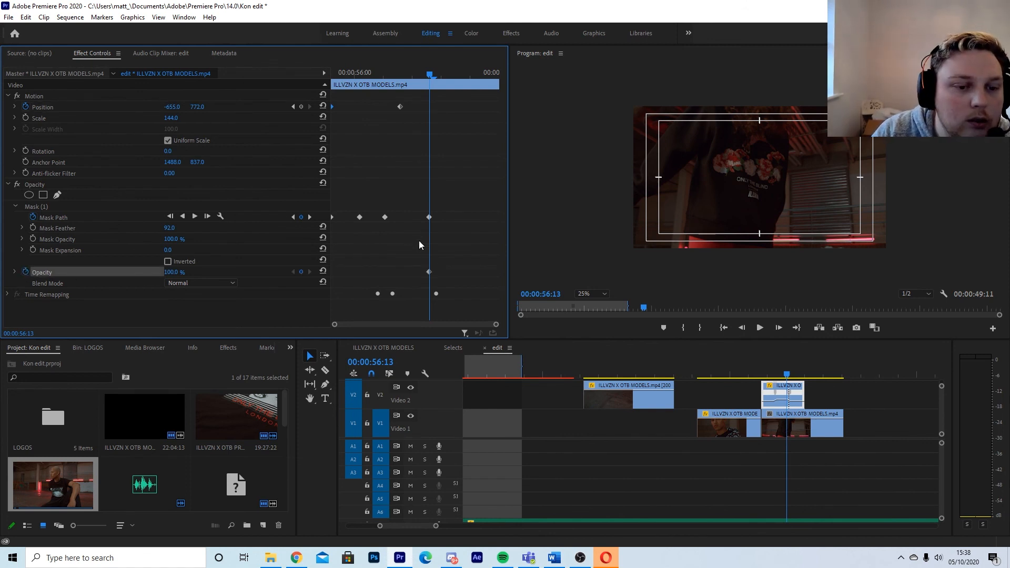
drag(430, 272, 376, 273)
drag(171, 272, 116, 272)
drag(772, 374, 717, 372)
key(space)
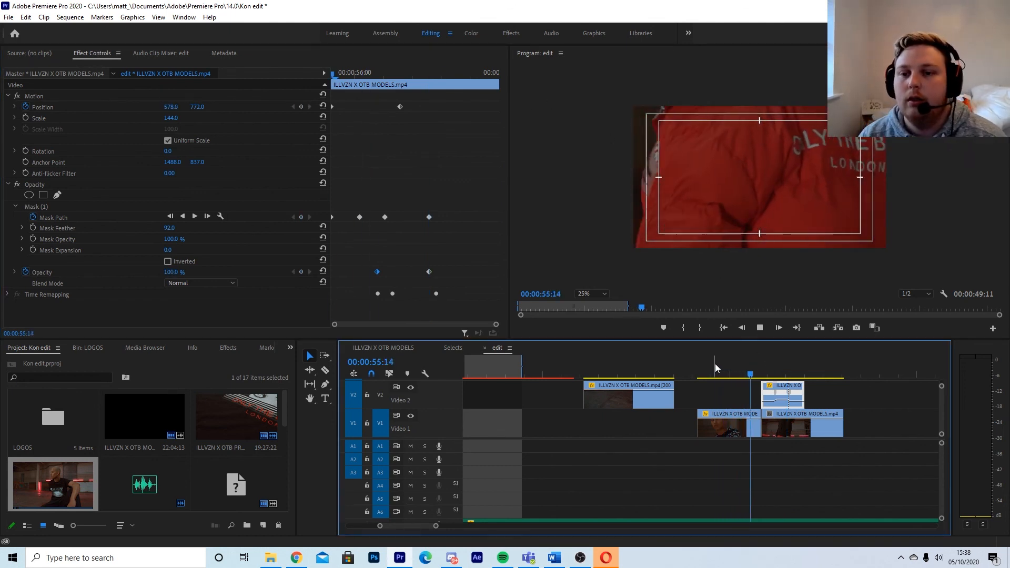
key(space)
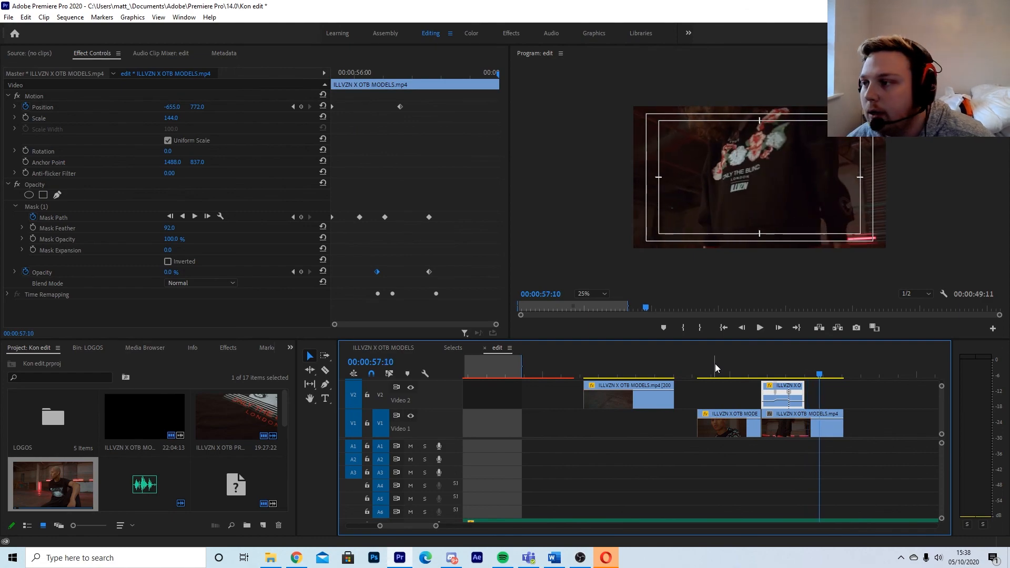